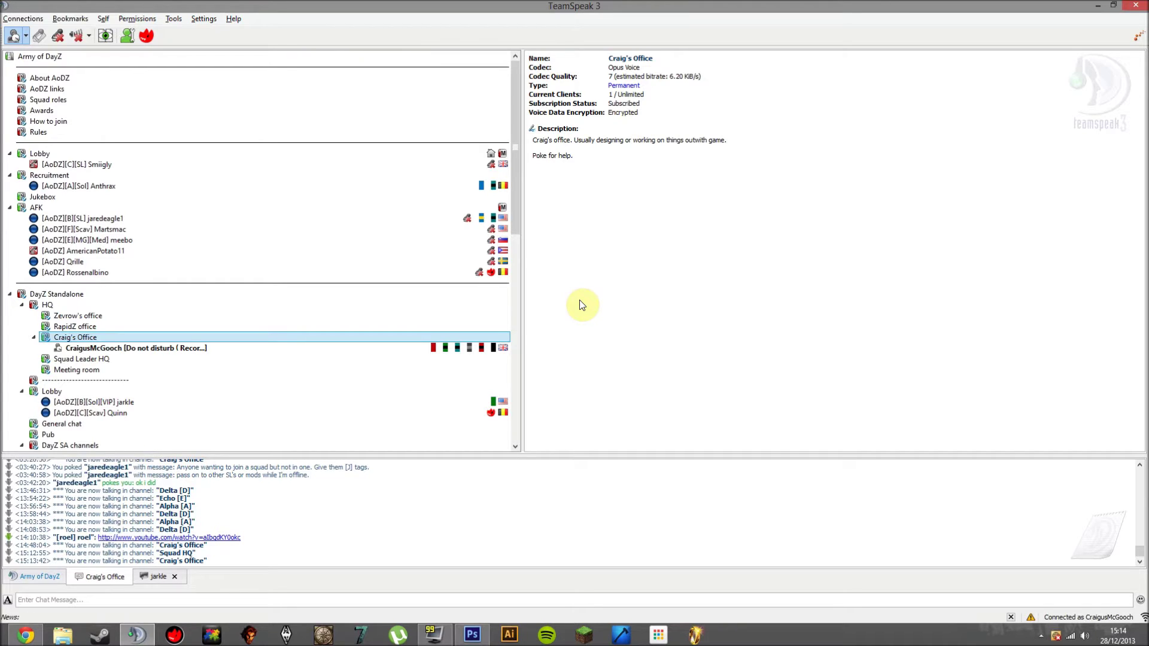
scroll(457, 307, down, 5)
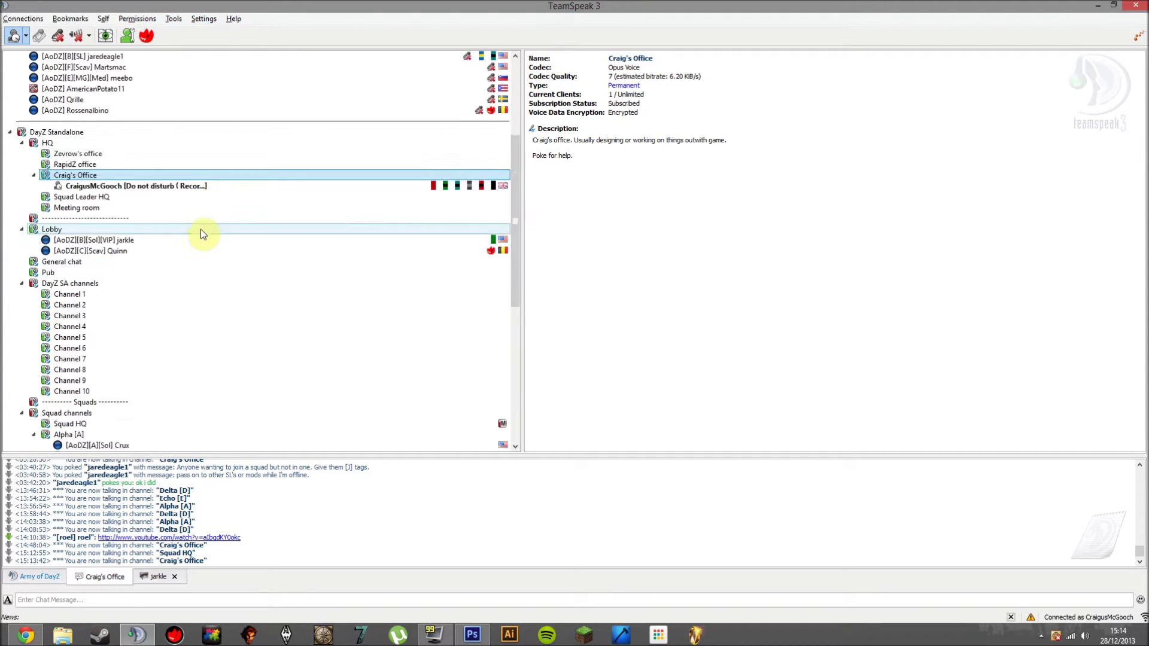
scroll(199, 228, down, 9)
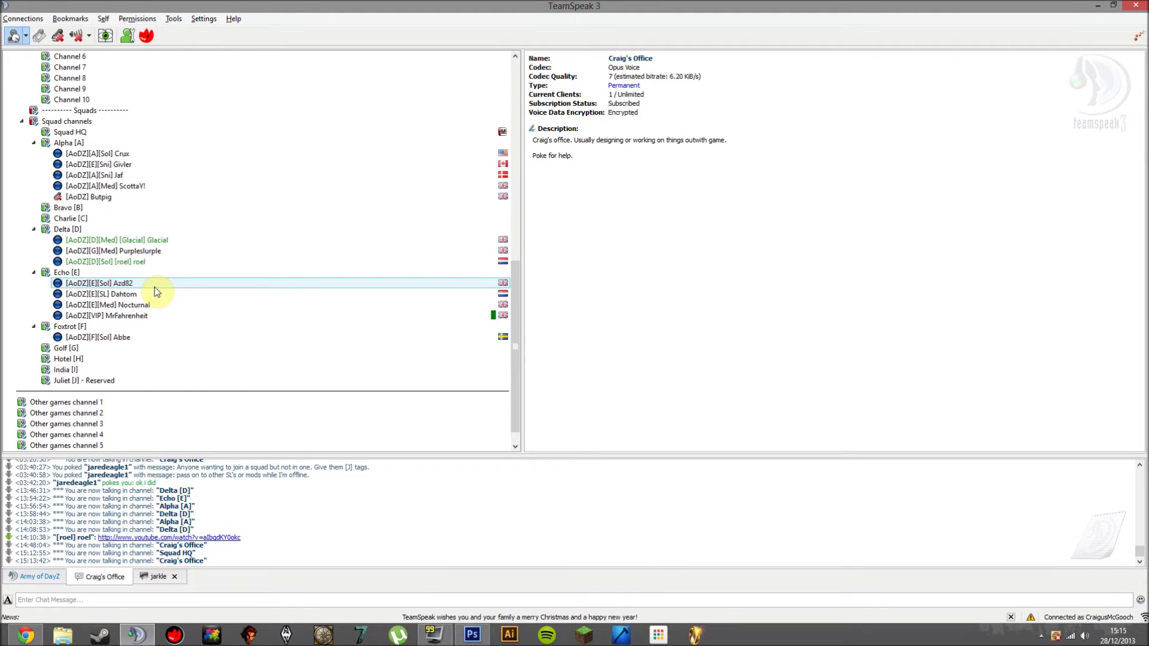
scroll(154, 286, up, 13)
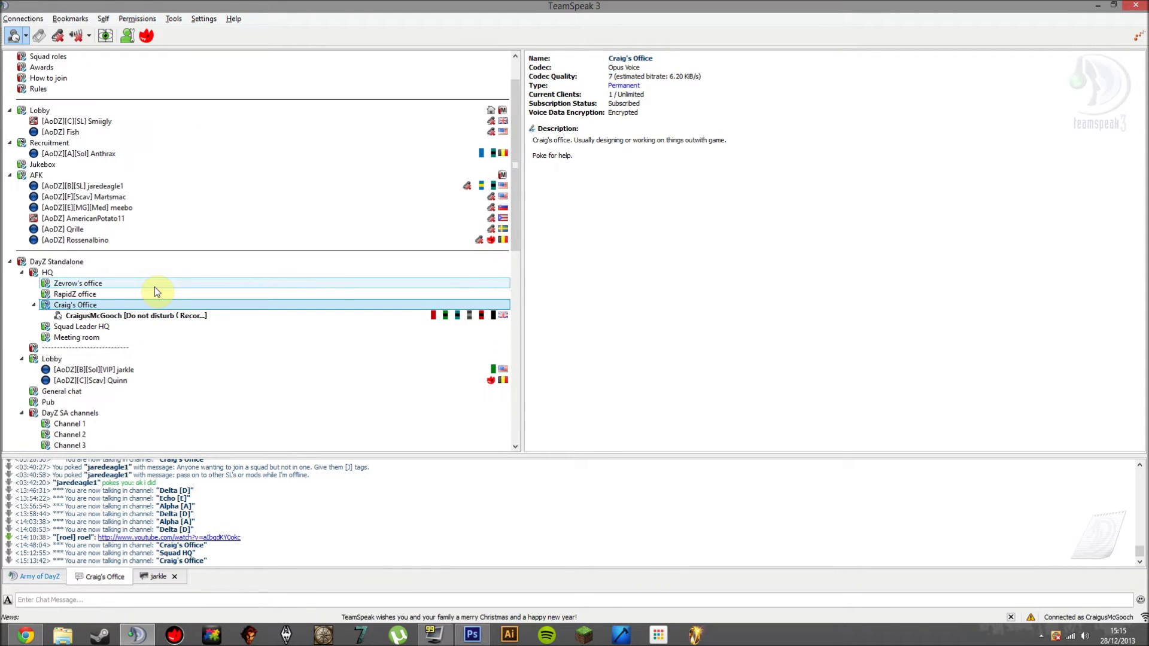
scroll(154, 286, up, 2)
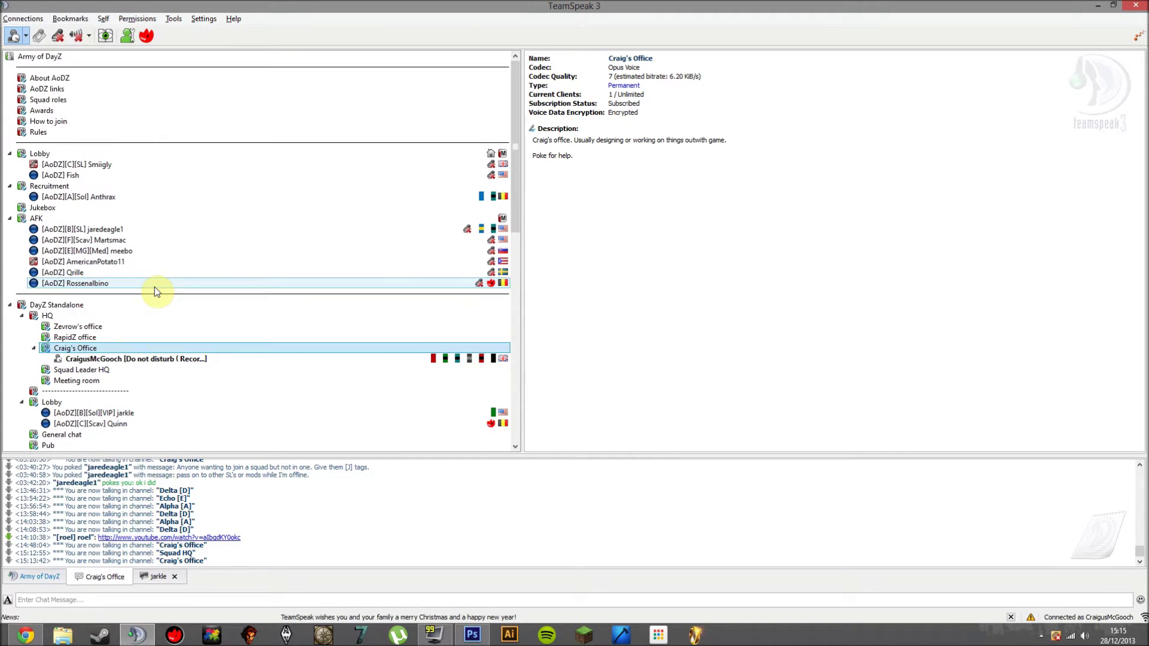
Step: Open the whisper list settings and create a new whisper list with Mouse Button 4 as its hotkey
click(173, 21)
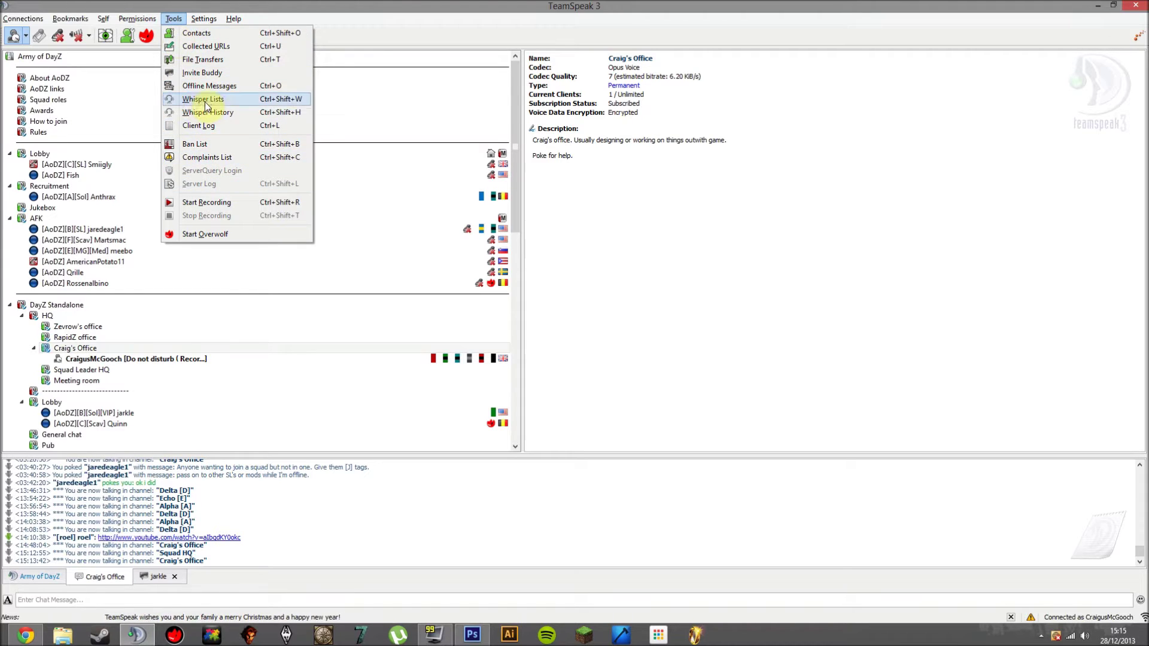
key(Escape)
drag(577, 133, 615, 97)
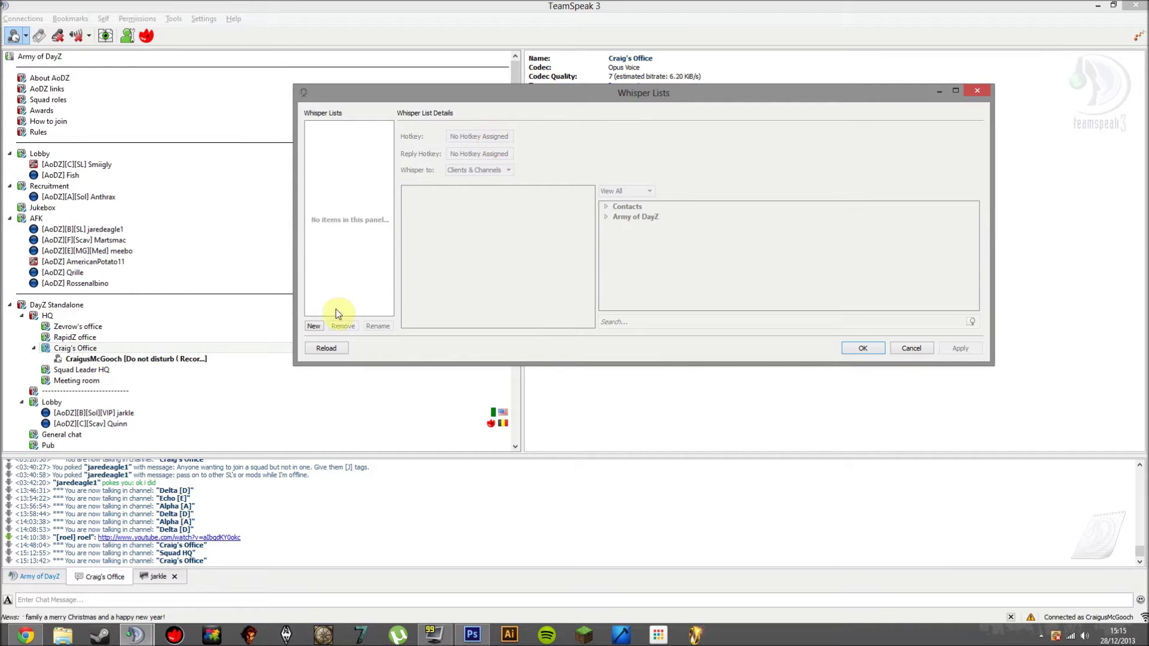
click(315, 326)
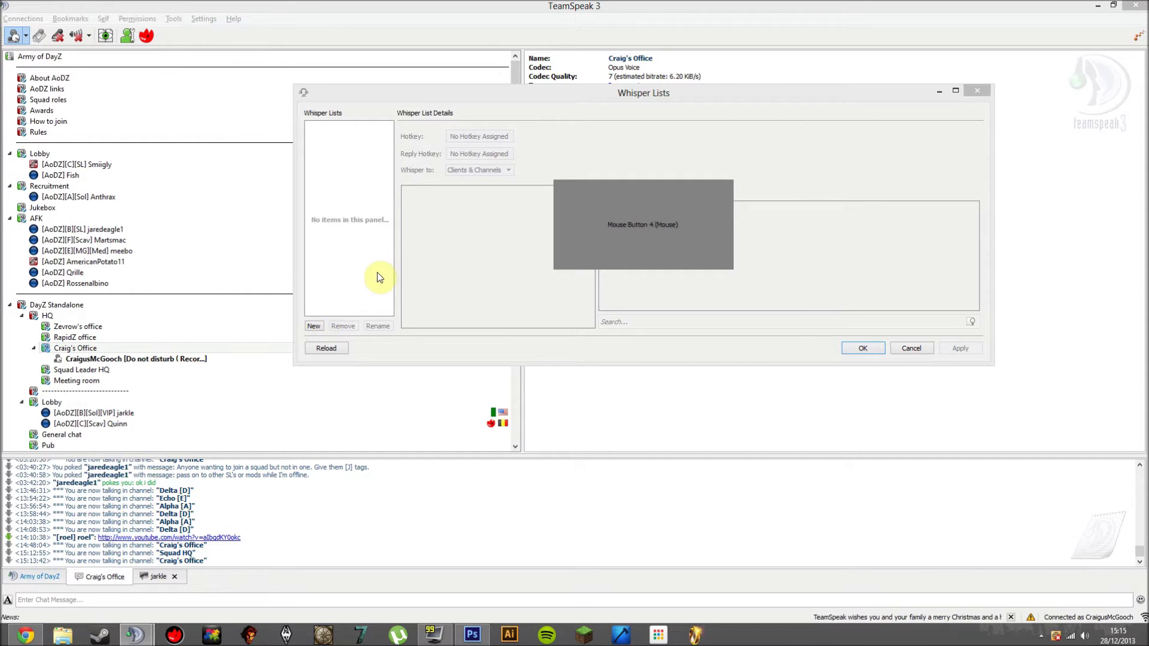
scroll(377, 272, up, 1)
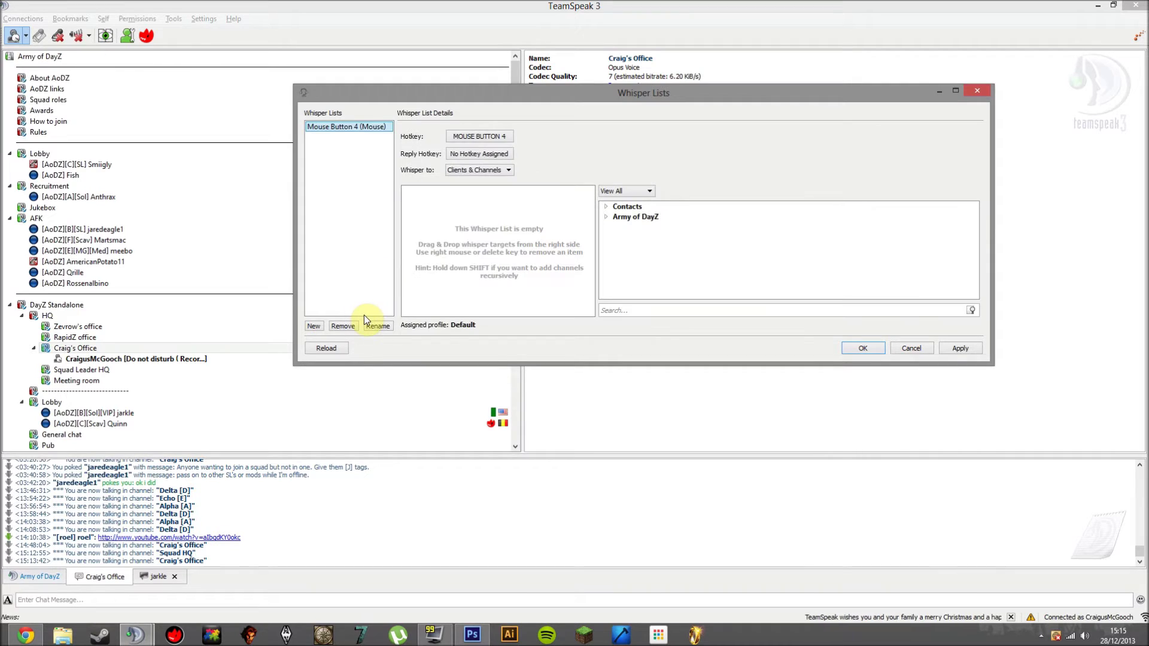
Step: Make the new whisper list address Groups and set its group whisper type to Server Group
click(478, 171)
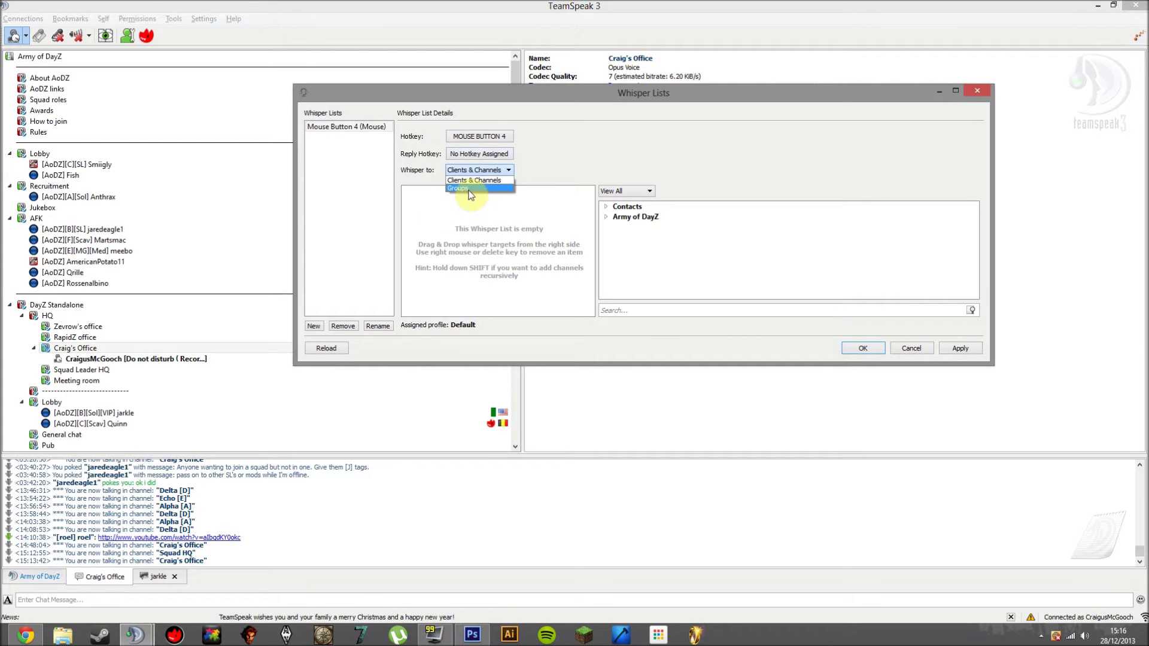
click(470, 189)
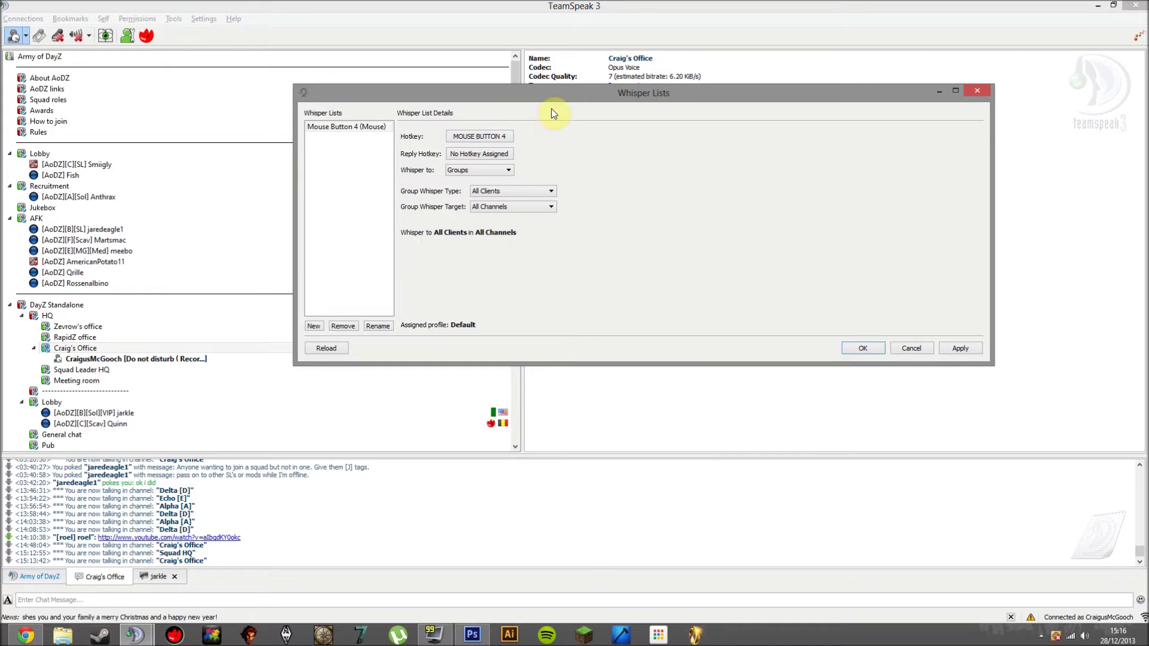
click(515, 192)
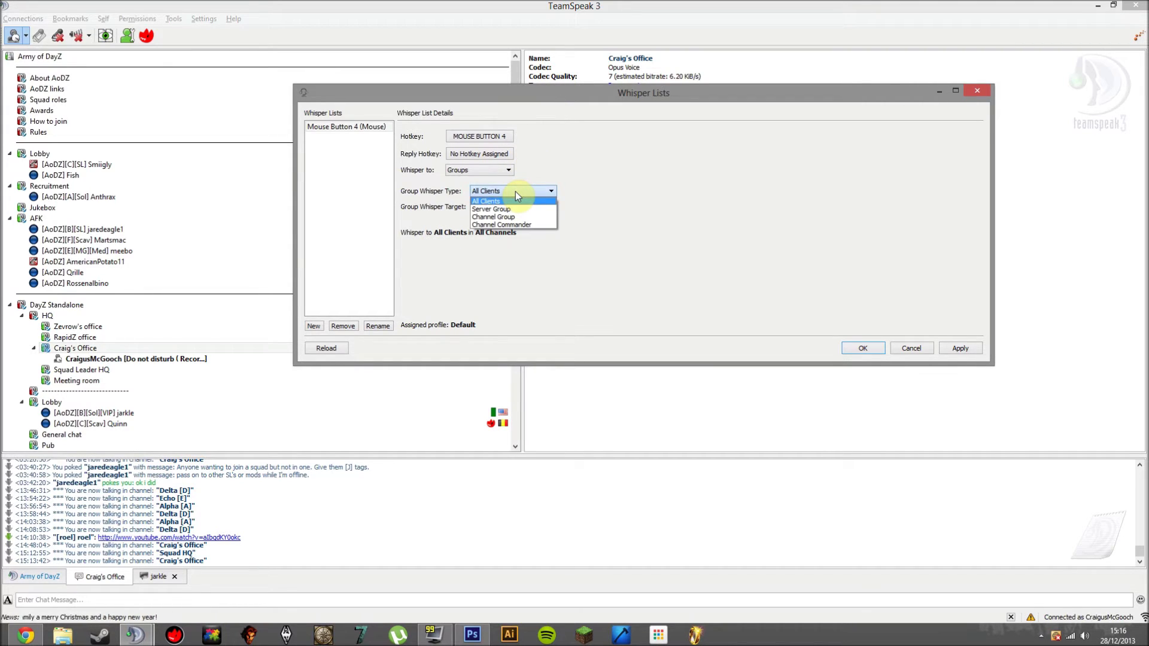
click(512, 204)
click(513, 206)
click(511, 188)
click(512, 190)
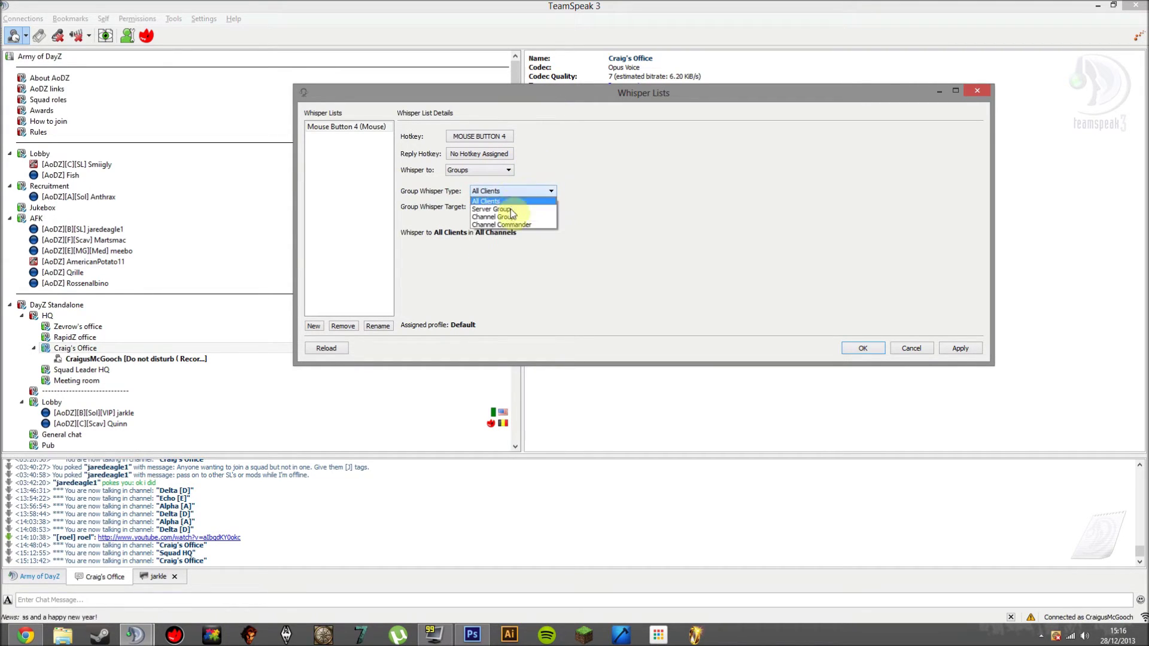
click(511, 211)
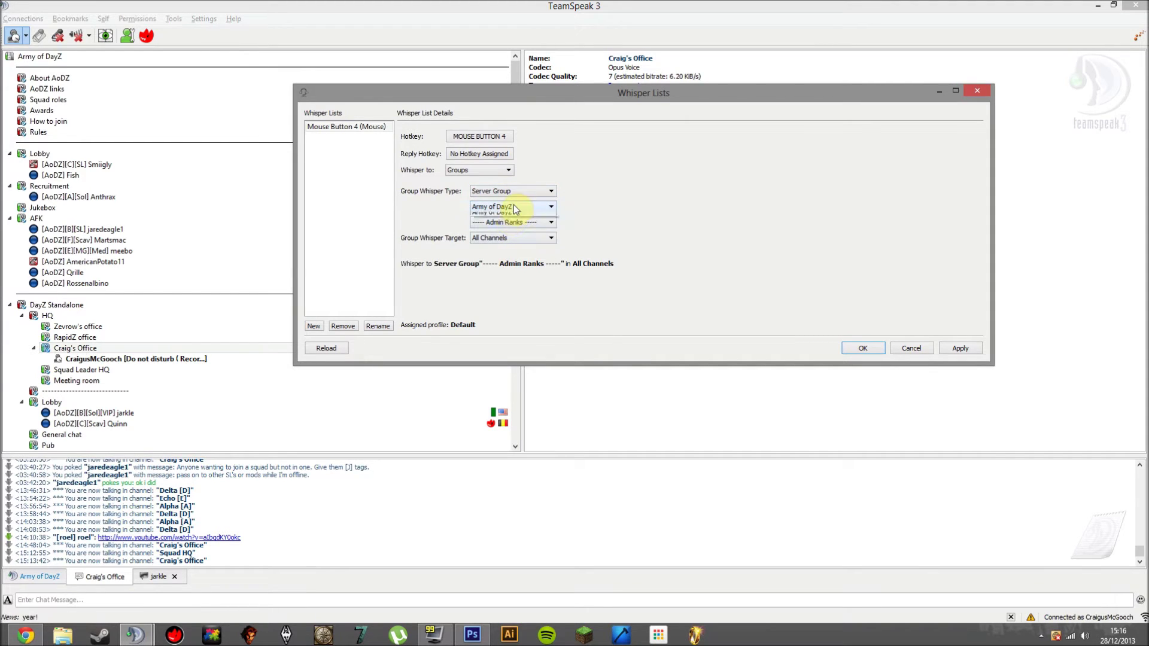
Step: Select the AoDZ server group on the Army of DayZ server as the group that receives the whisper
click(512, 207)
click(510, 216)
click(513, 223)
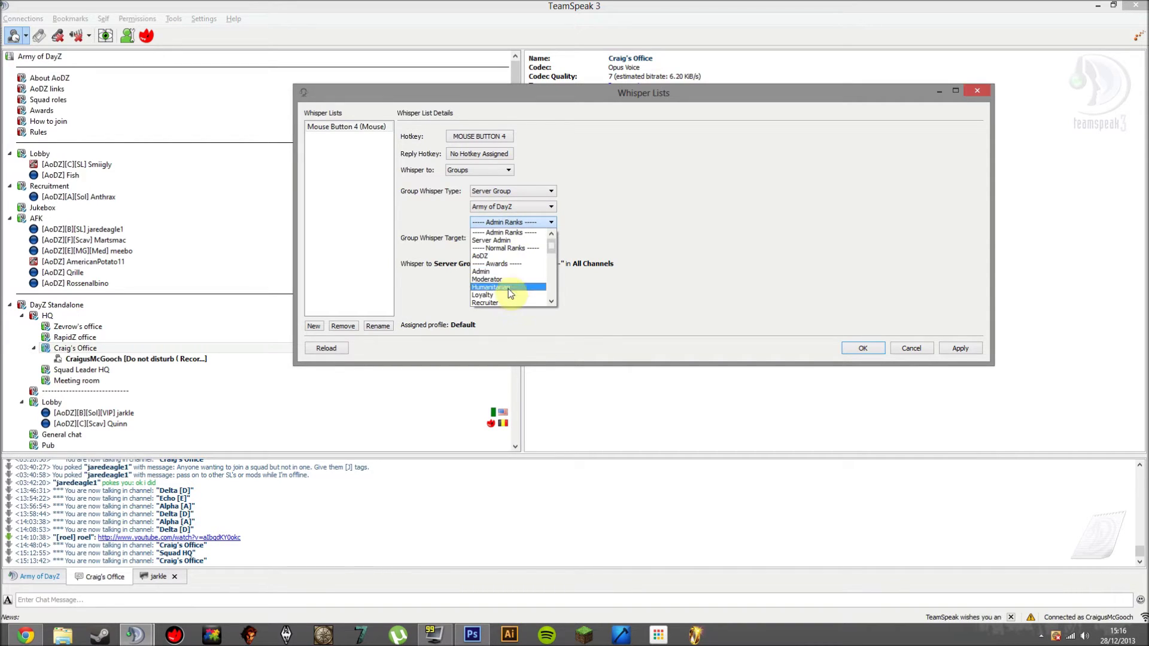
scroll(508, 290, down, 5)
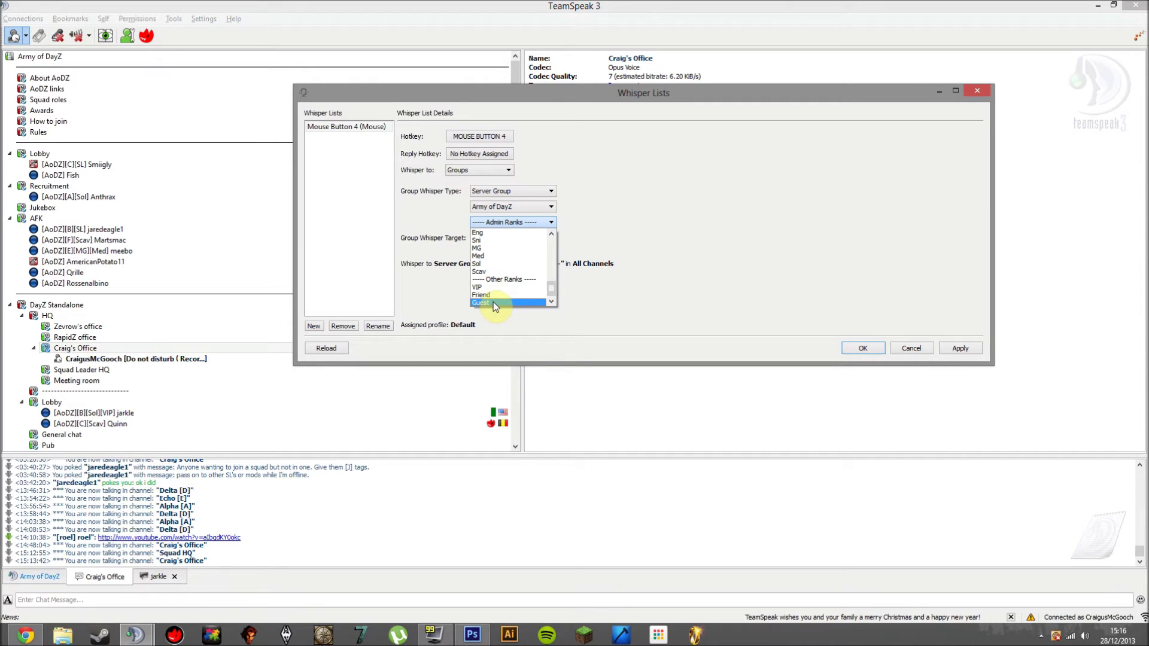
scroll(486, 298, up, 1)
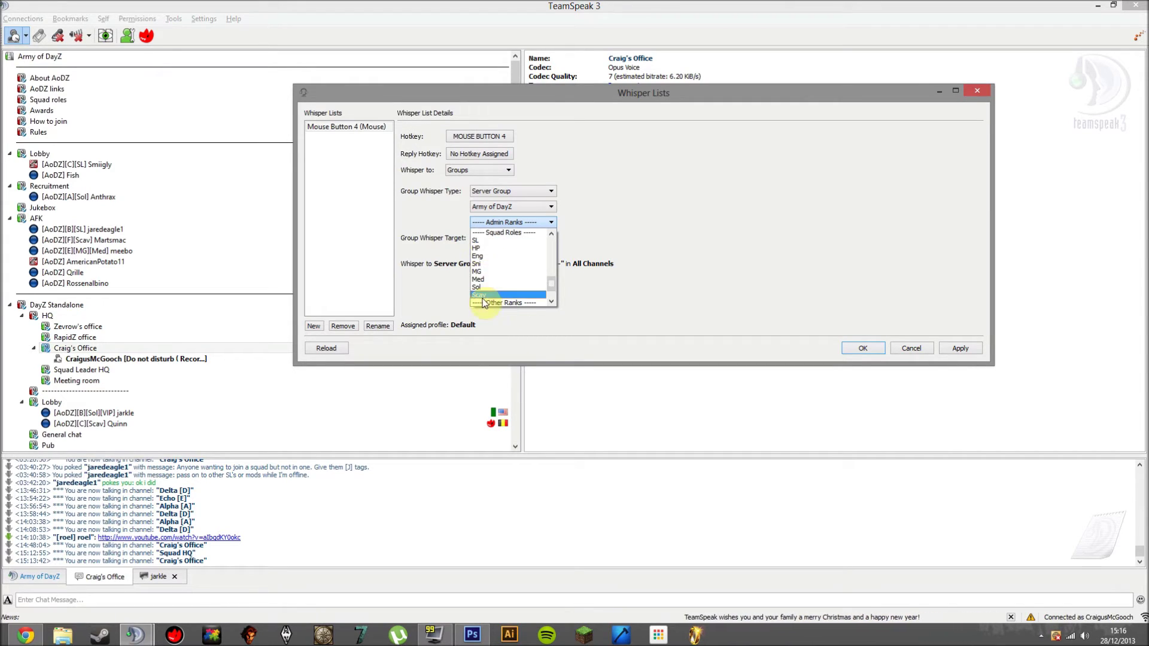
scroll(486, 299, up, 4)
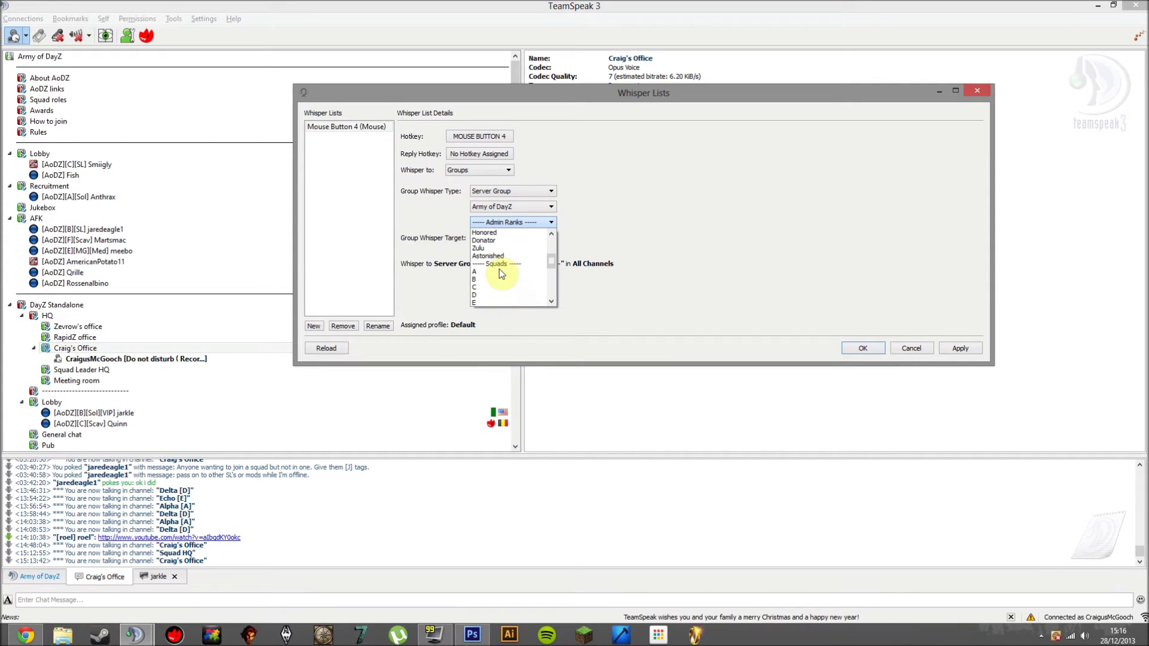
scroll(500, 270, up, 5)
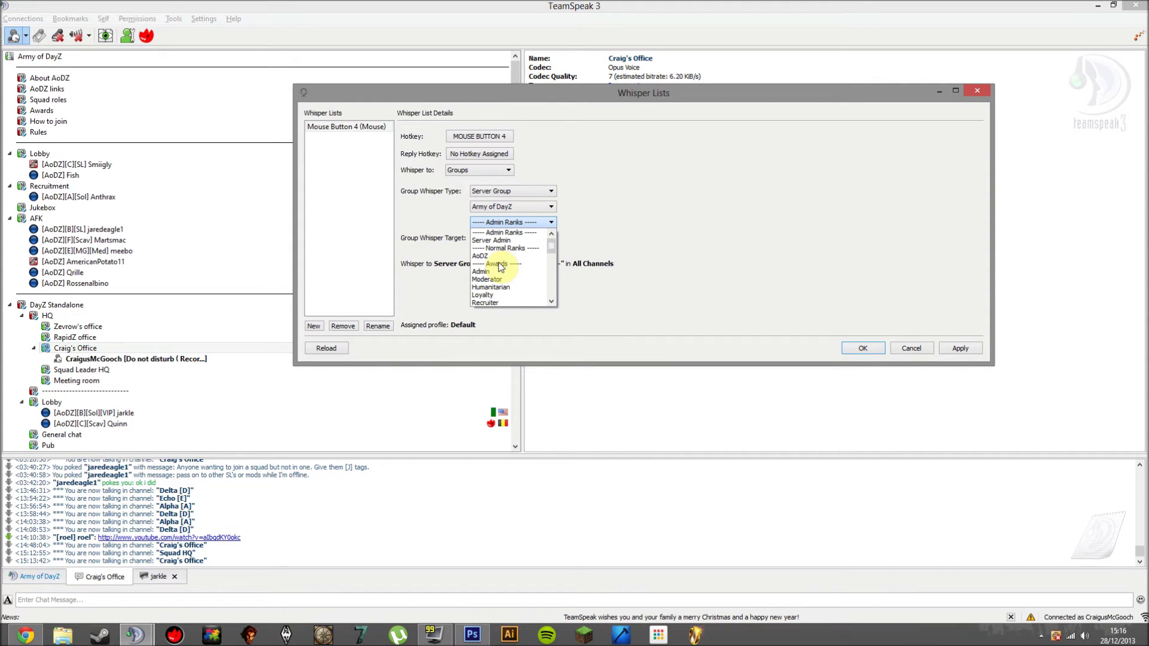
click(485, 256)
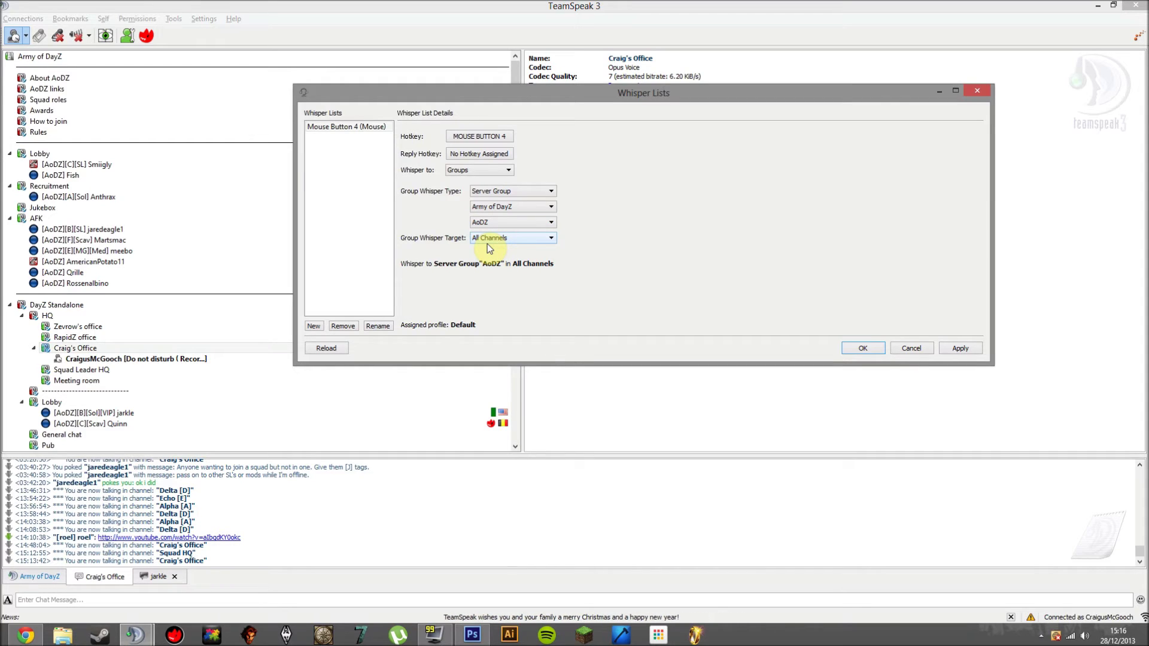
click(496, 222)
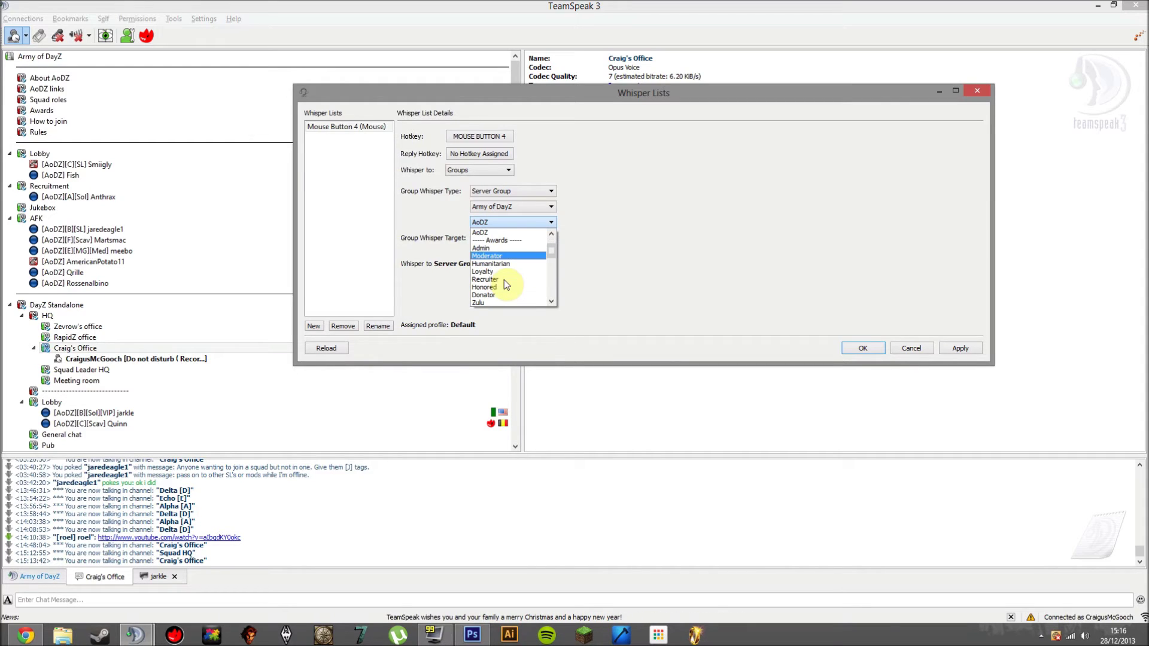
scroll(504, 280, up, 1)
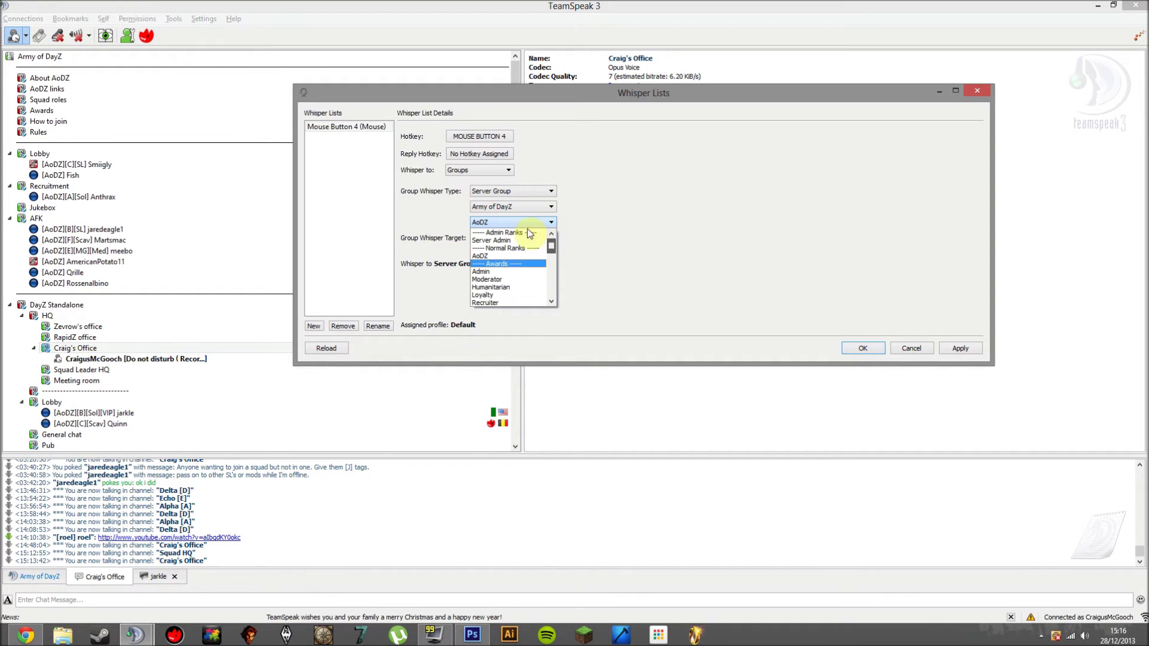
key(Escape)
Step: Keep All Channels as the group whisper target, apply the whisper list settings and close the dialog
click(500, 239)
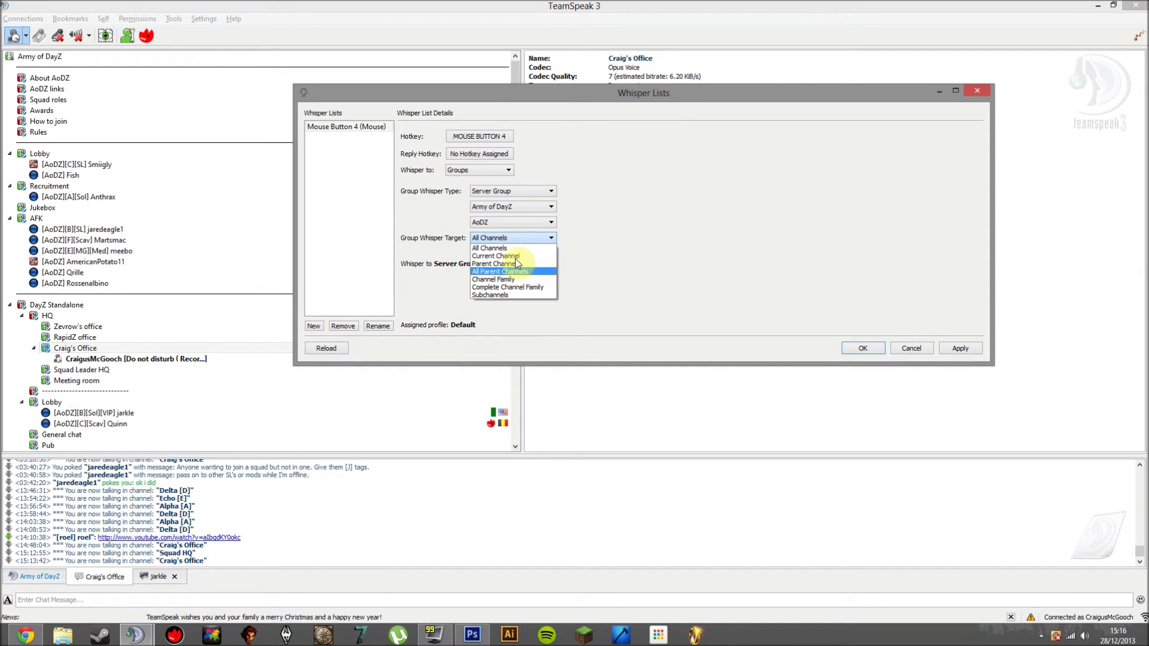
click(512, 235)
click(517, 238)
click(517, 239)
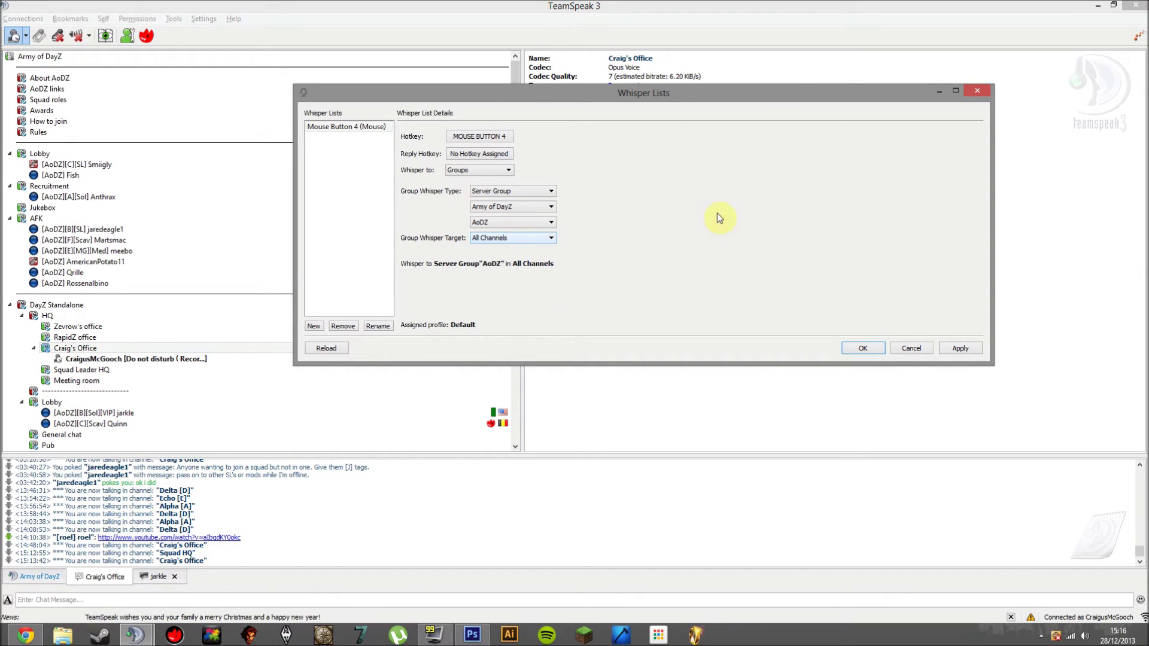
click(963, 350)
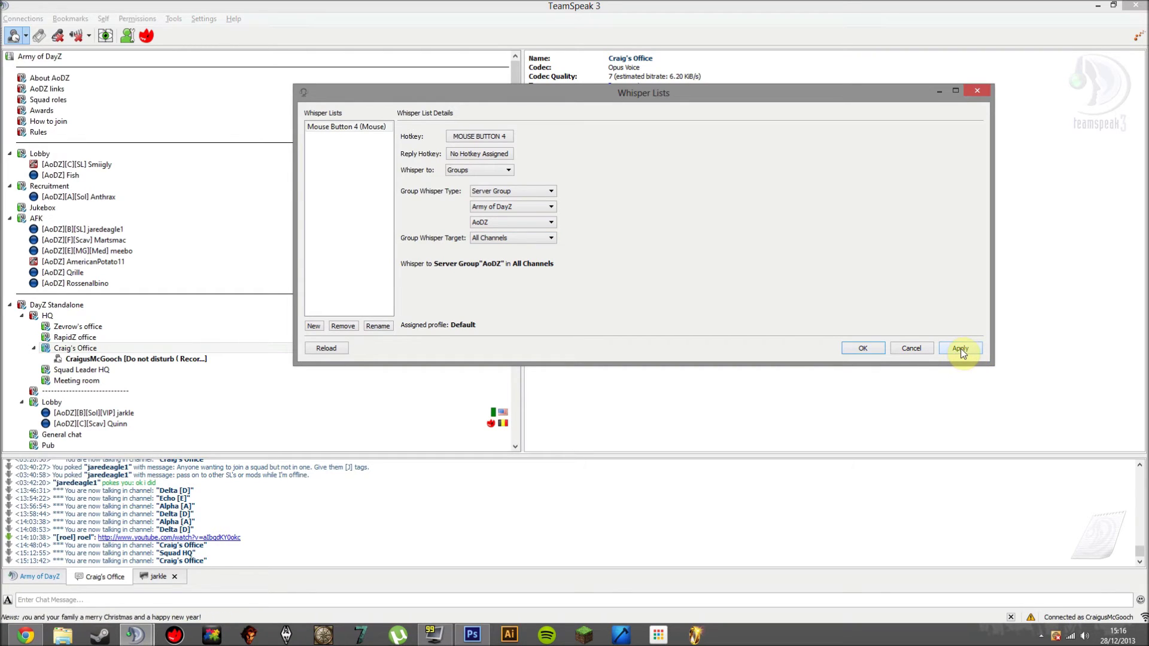
click(960, 348)
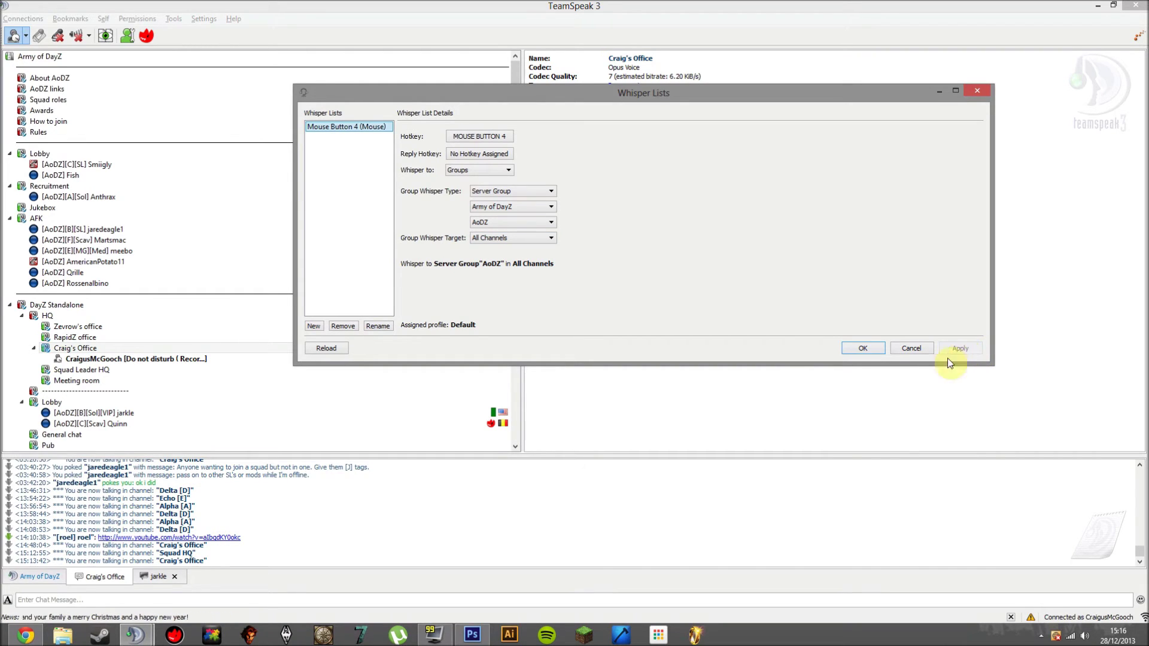
click(862, 348)
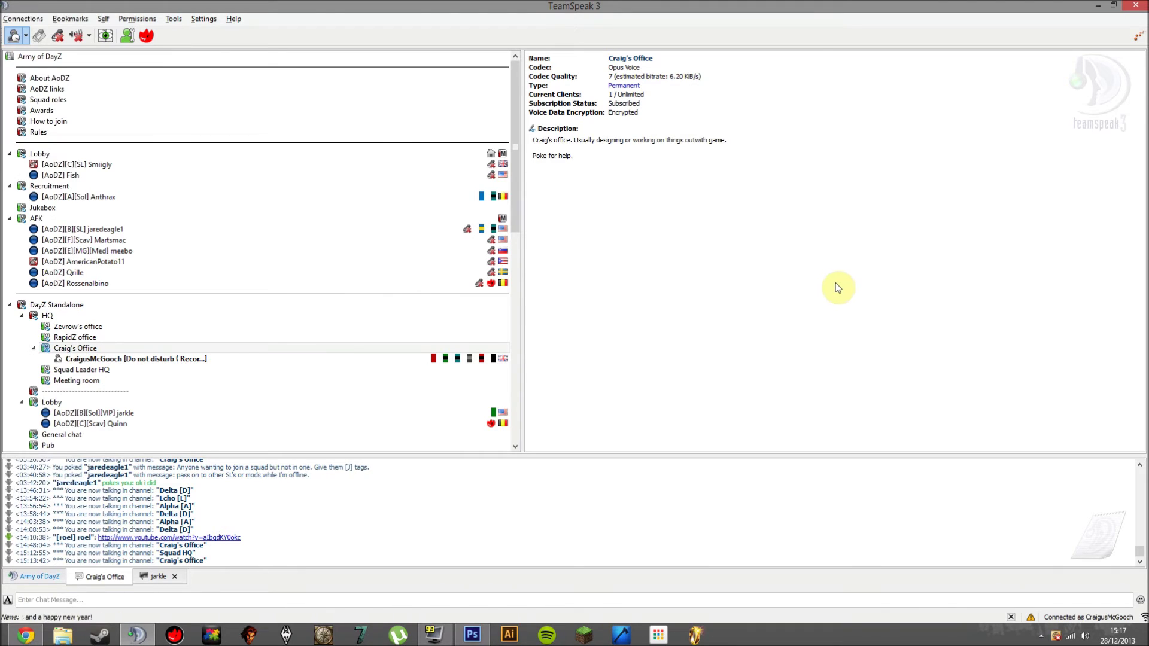
Step: Turn off your away status with its do-not-disturb message
scroll(254, 310, down, 5)
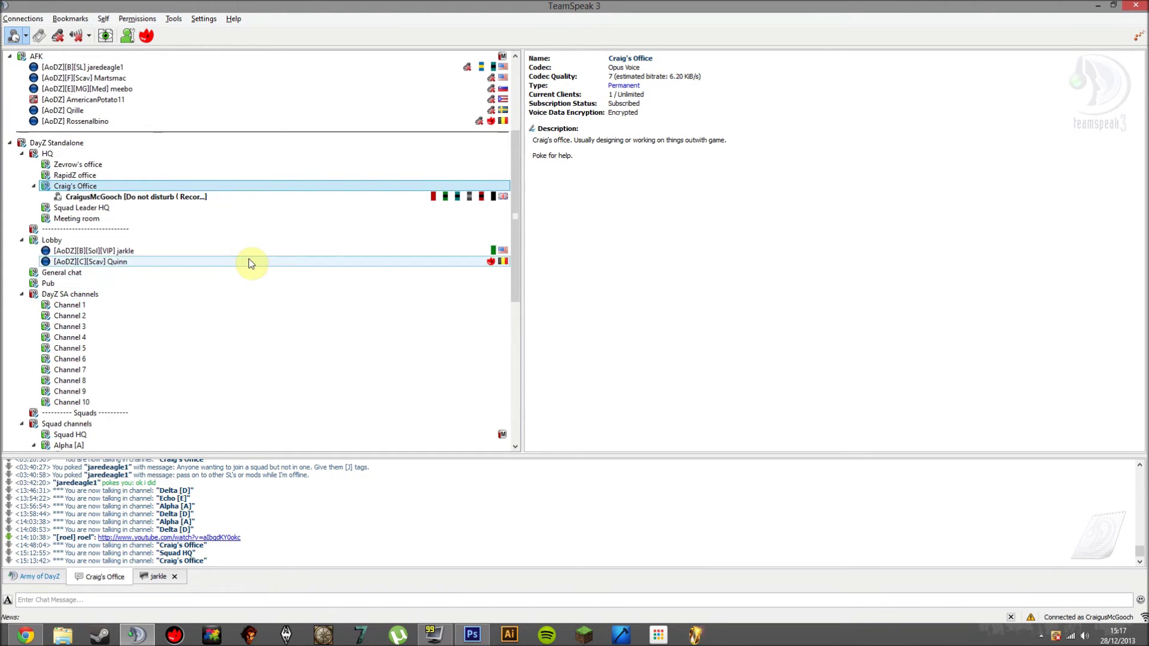
click(536, 305)
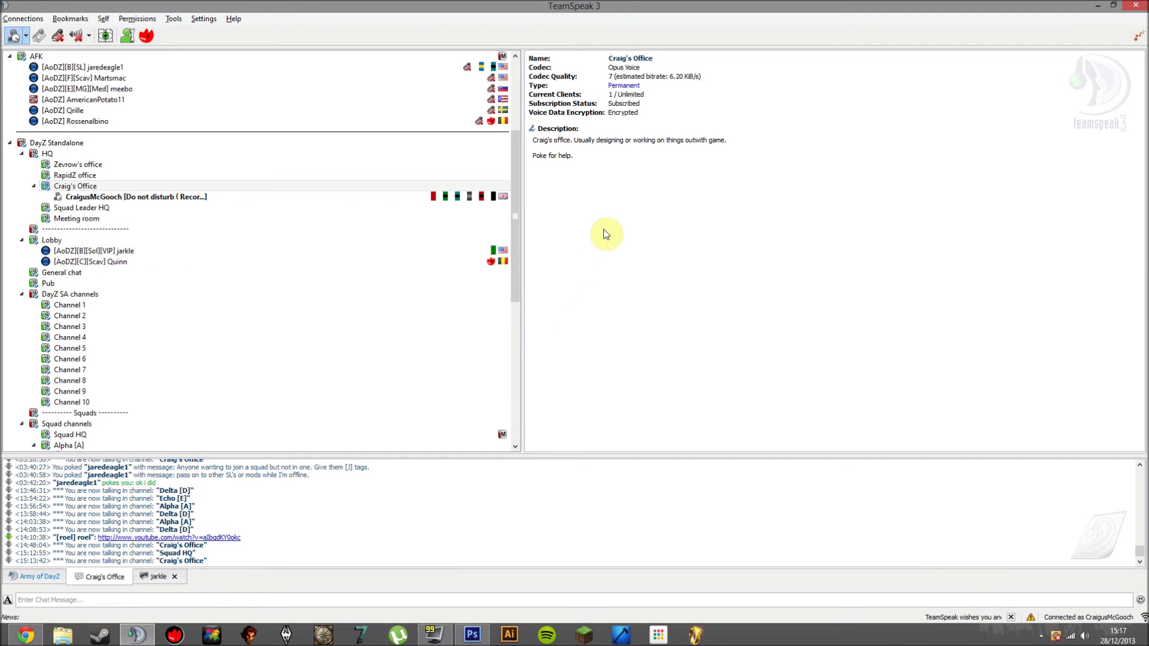
click(15, 40)
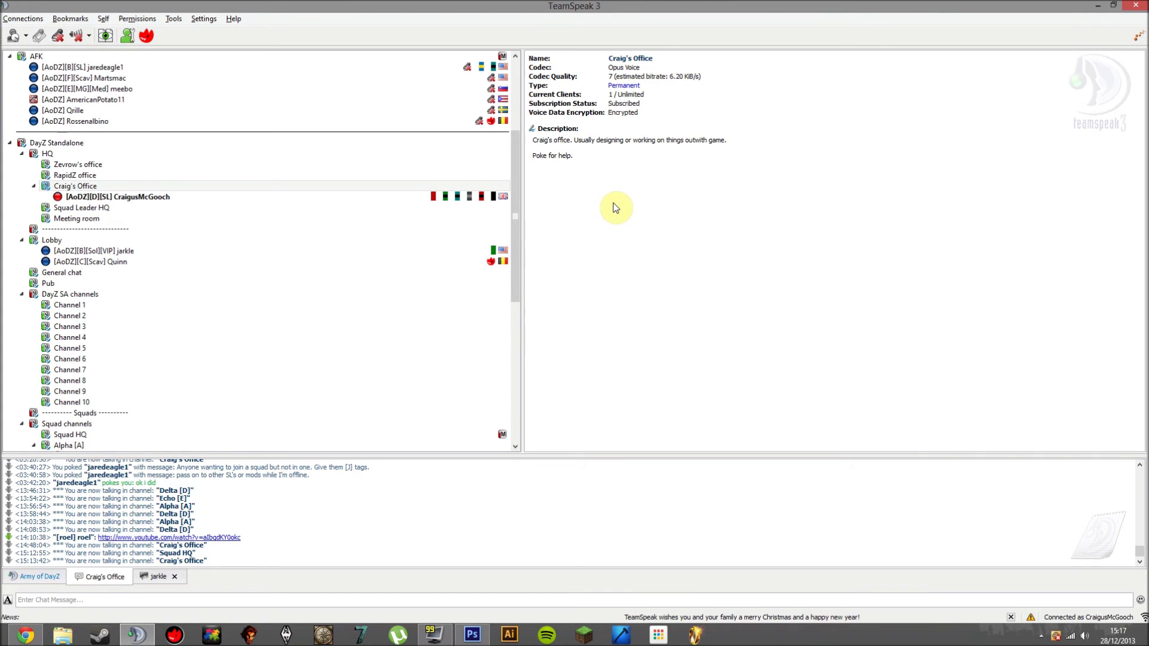
Step: Join the Delta [D] squad channel and show the client details of its bottom-most member
scroll(233, 286, down, 2)
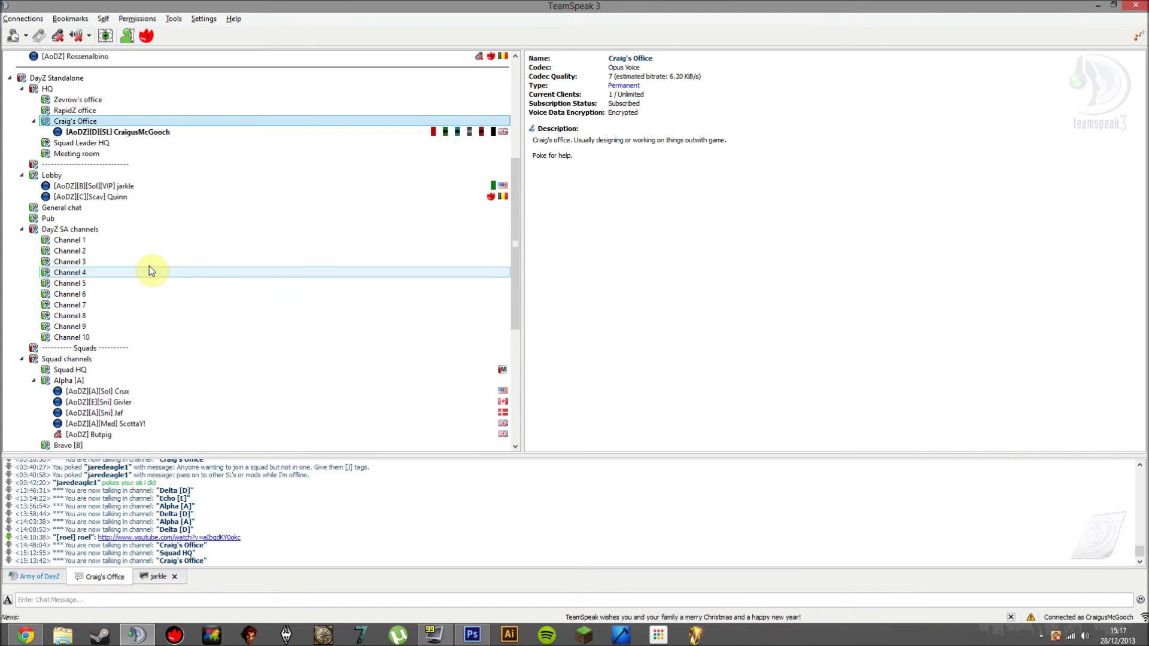
scroll(149, 265, down, 2)
scroll(158, 335, down, 2)
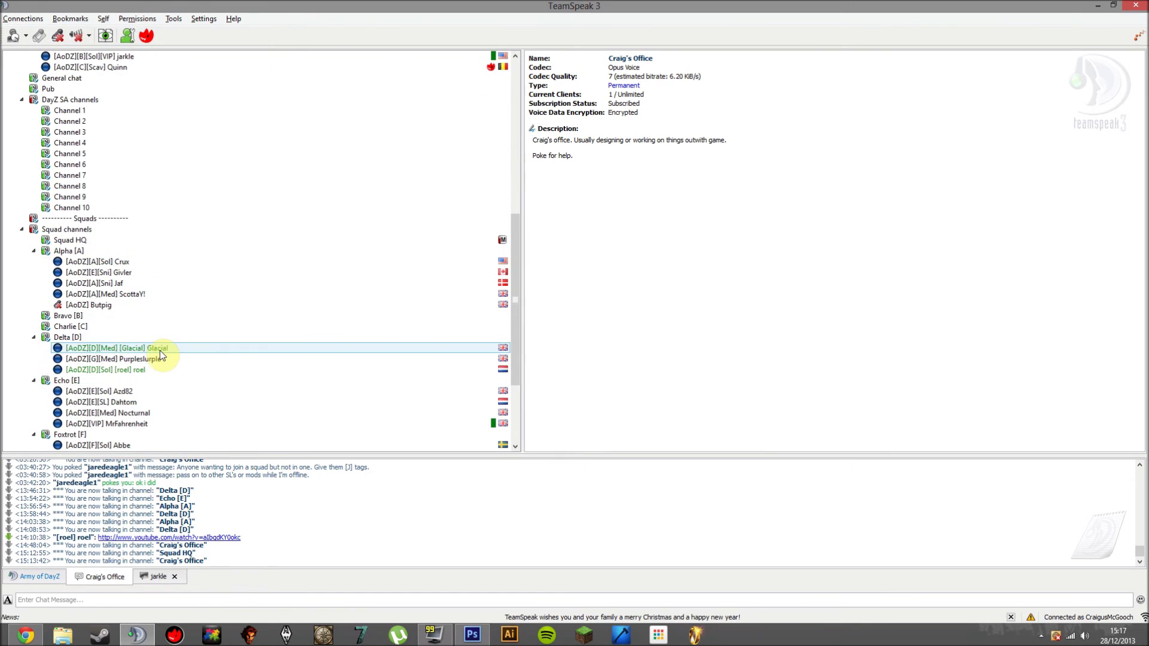
double_click(96, 338)
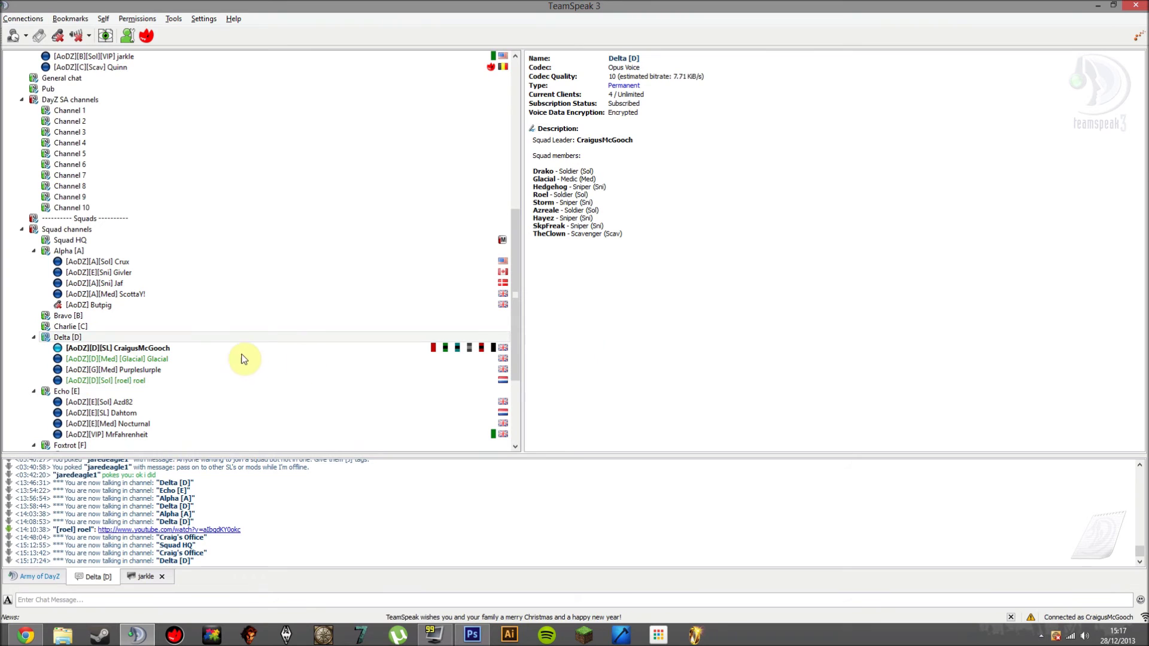
click(182, 381)
Step: Move from Delta [D] back to your own office channel under HQ
scroll(174, 375, up, 9)
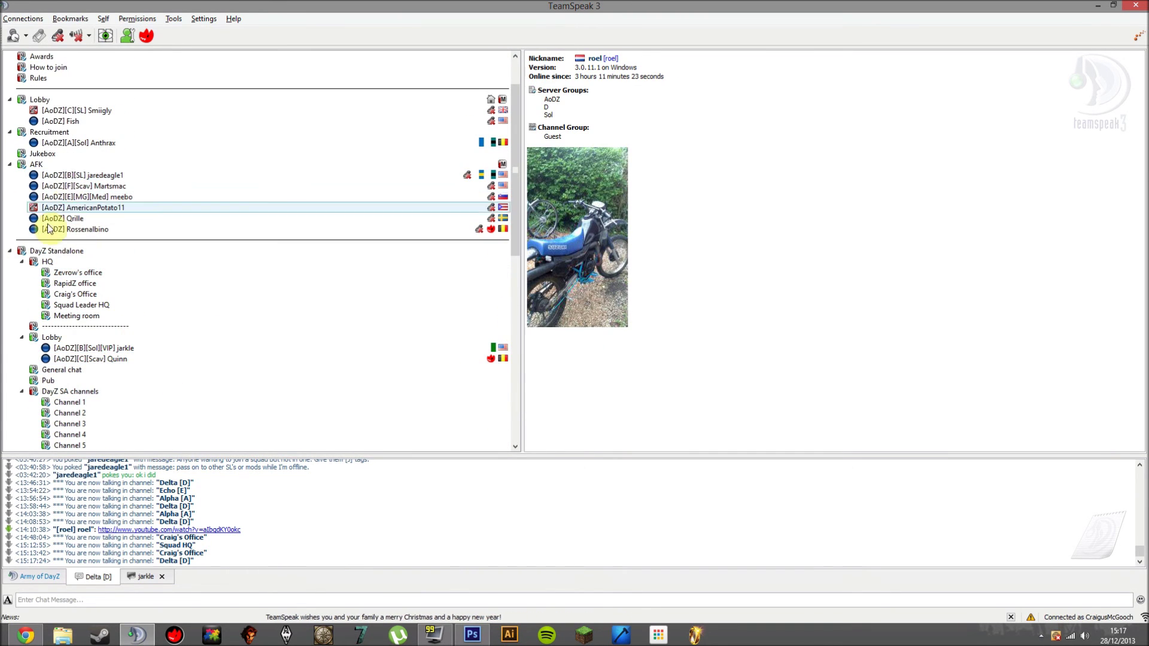
double_click(75, 293)
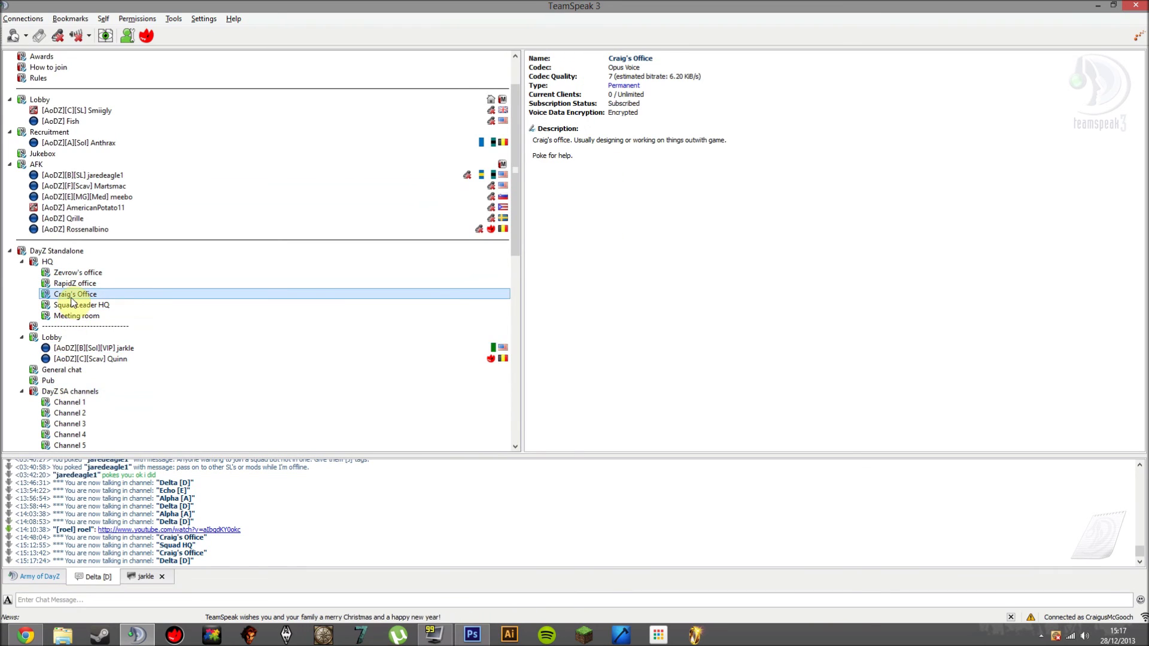